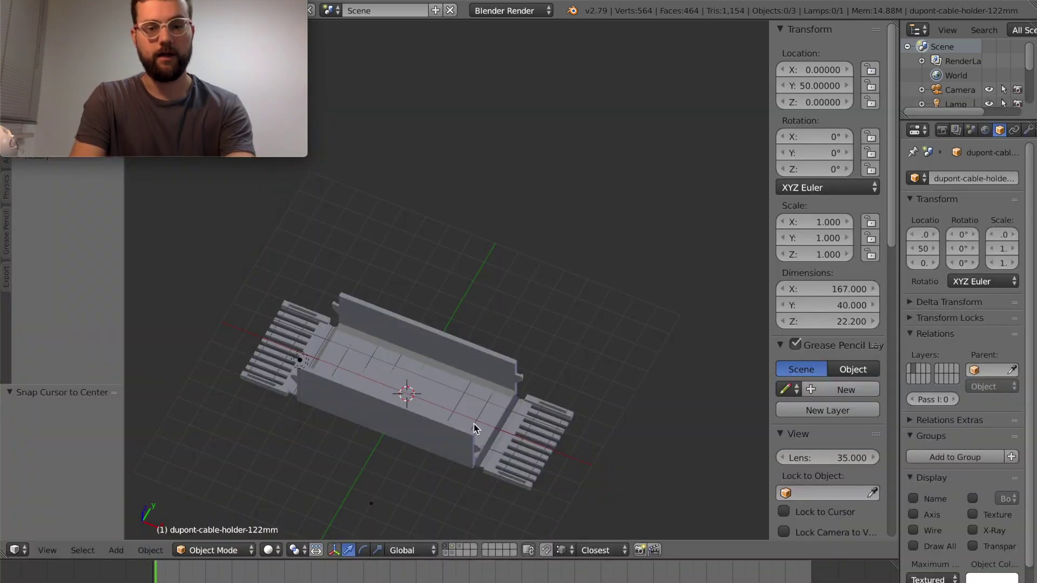
# Select the 80mm holder and inspect its Boolean modifier settings.
pyautogui.rightClick(473, 385)
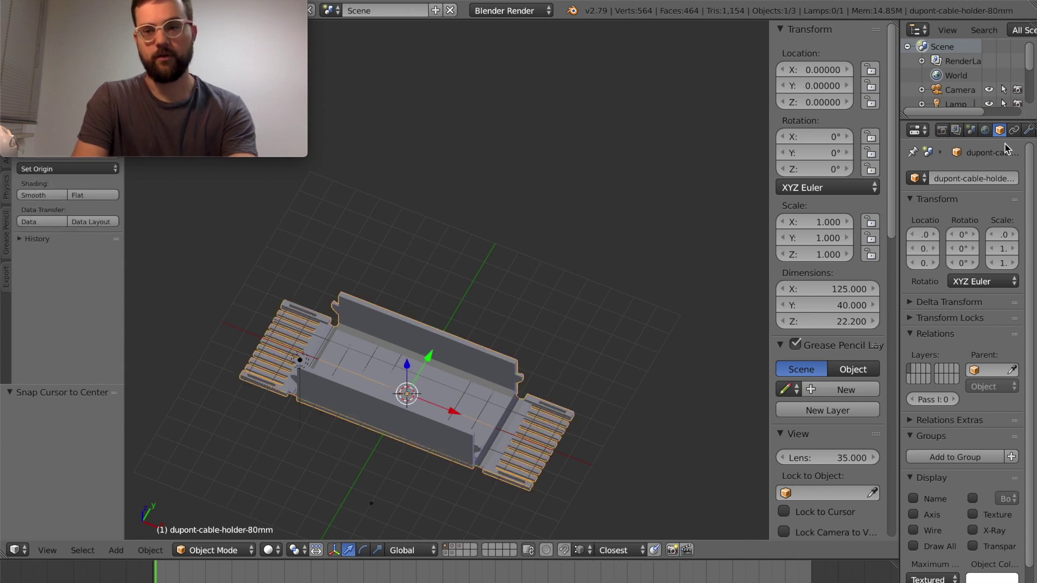
pyautogui.click(1030, 130)
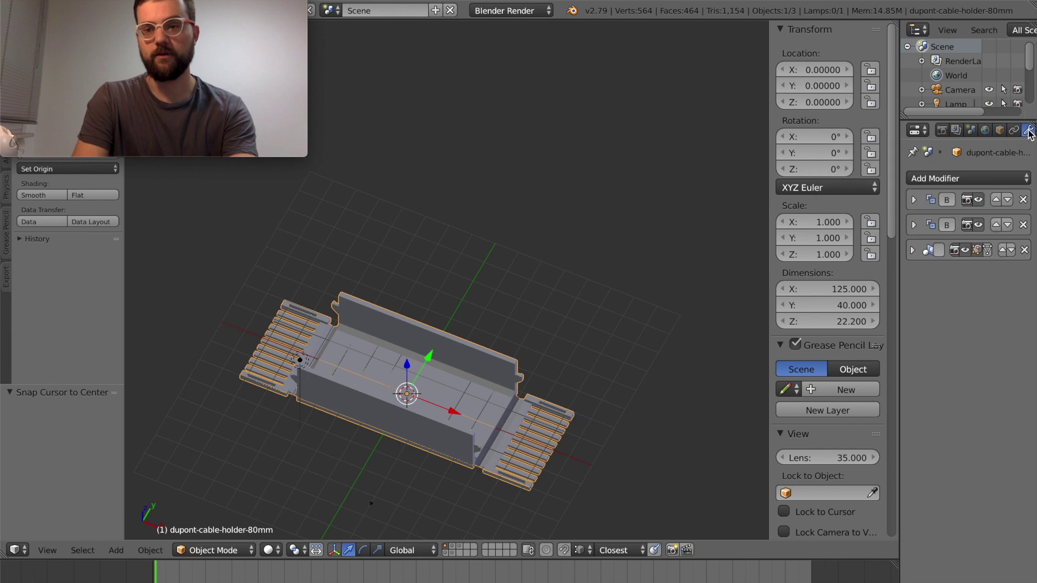
pyautogui.click(914, 199)
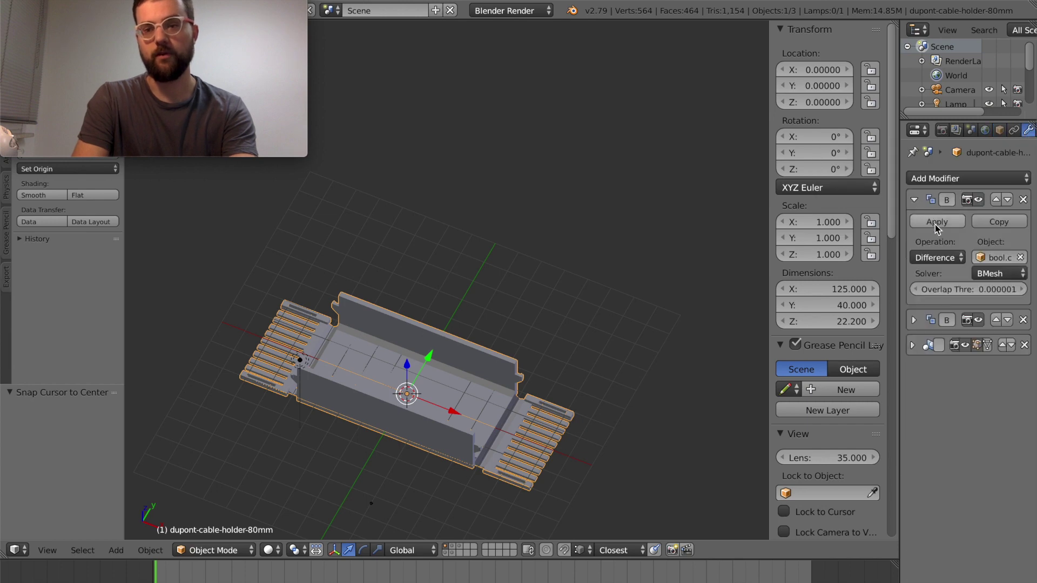
pyautogui.click(914, 199)
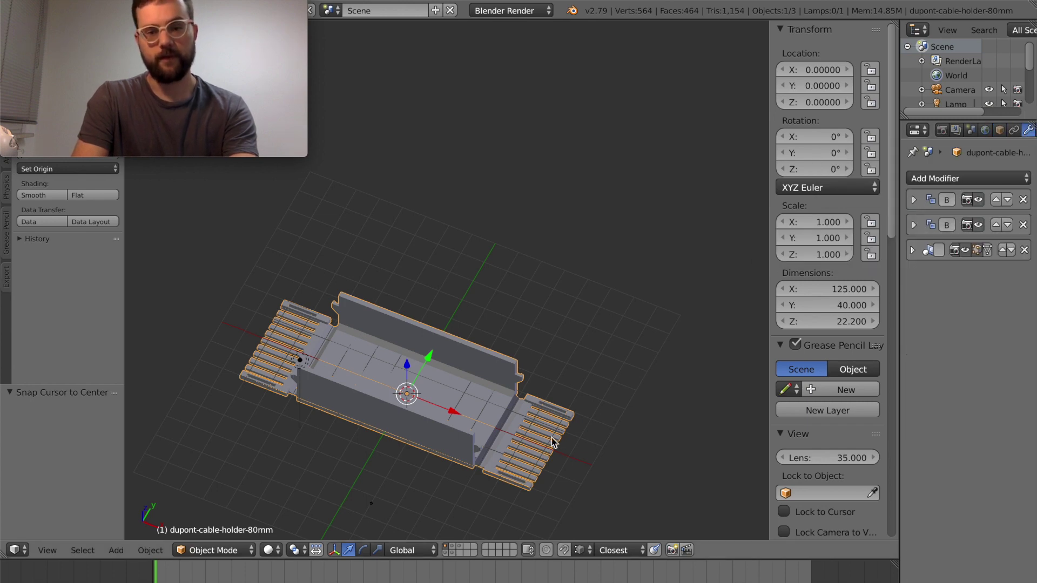
# Show all three holder lengths in top view and enter Edit Mode on the 122mm holder.
pyautogui.click(456, 550)
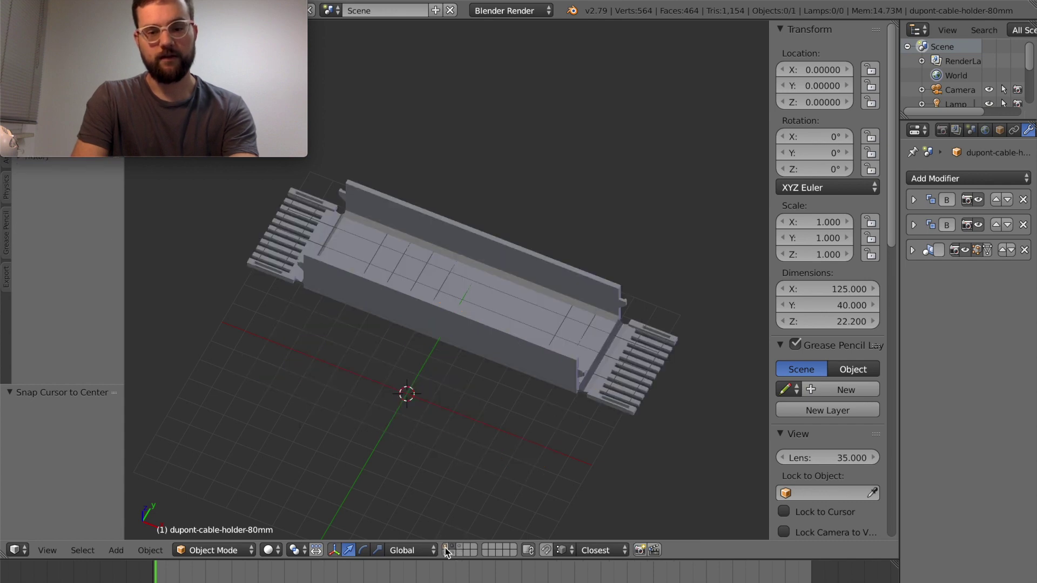
pyautogui.click(446, 549)
pyautogui.keyDown('shift'); pyautogui.click(456, 549); pyautogui.keyUp('shift')
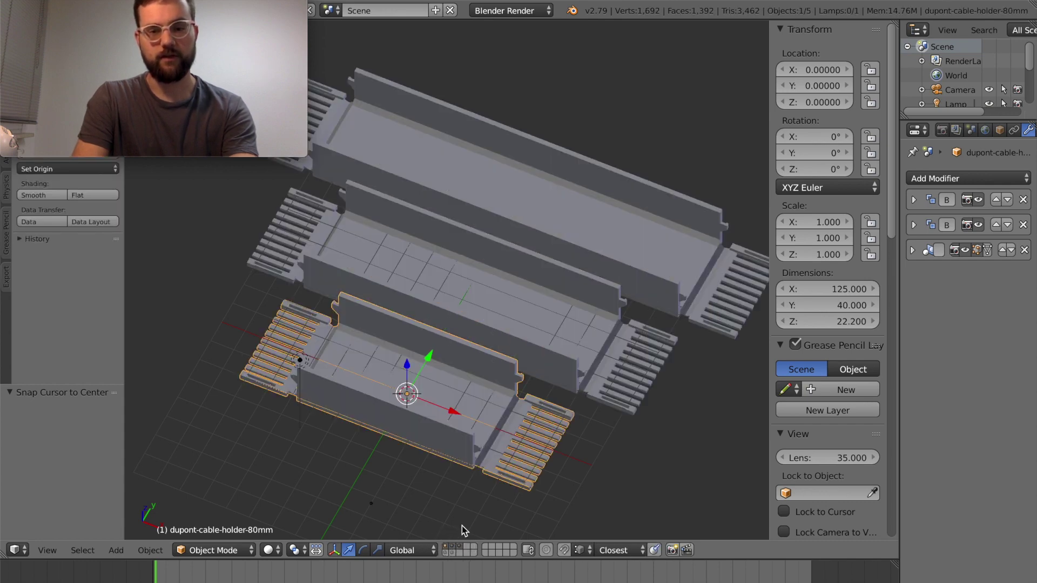
pyautogui.press('KP_7')
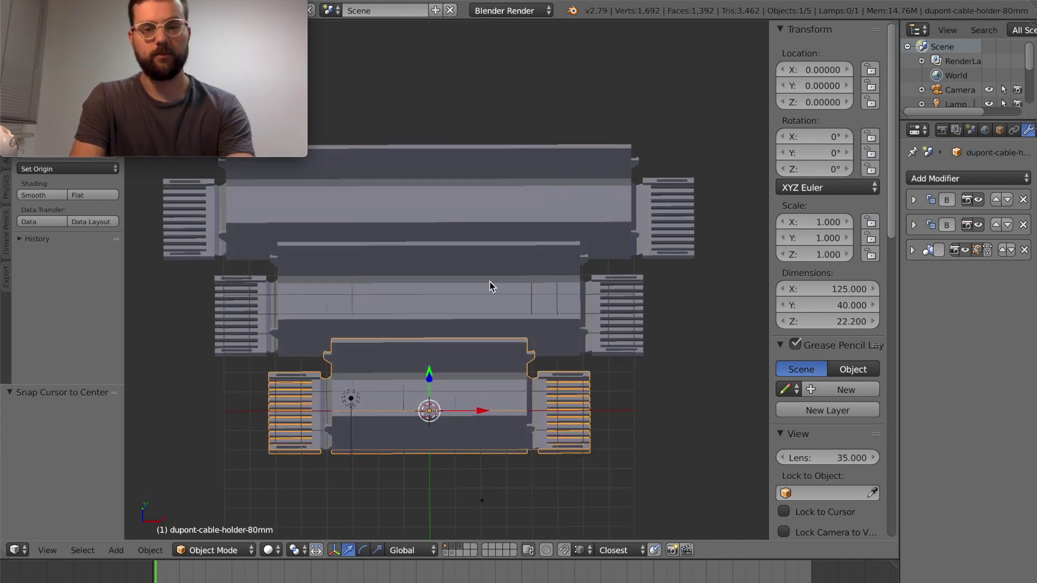
pyautogui.rightClick(571, 288)
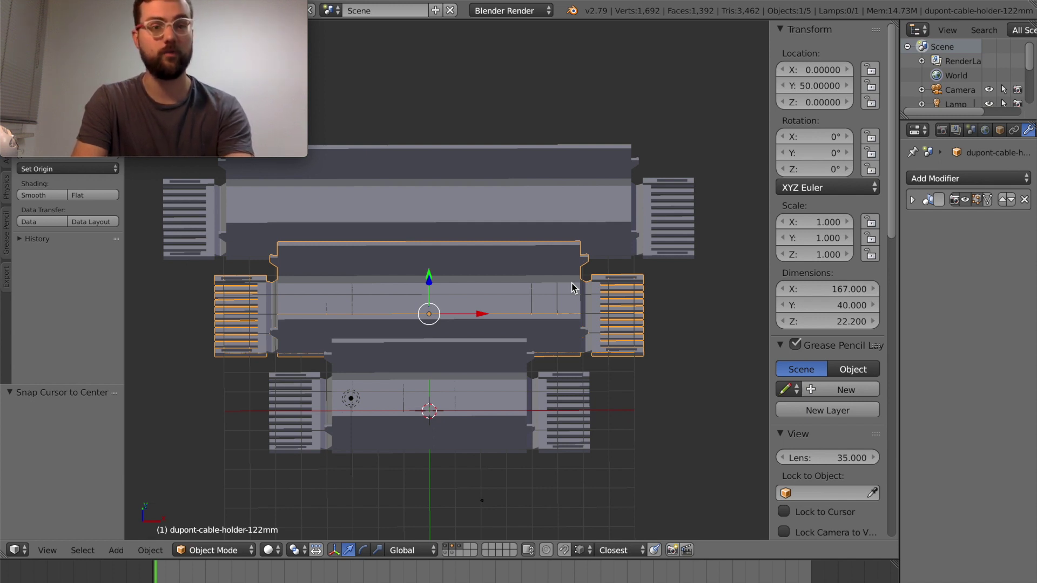
pyautogui.press('Tab')
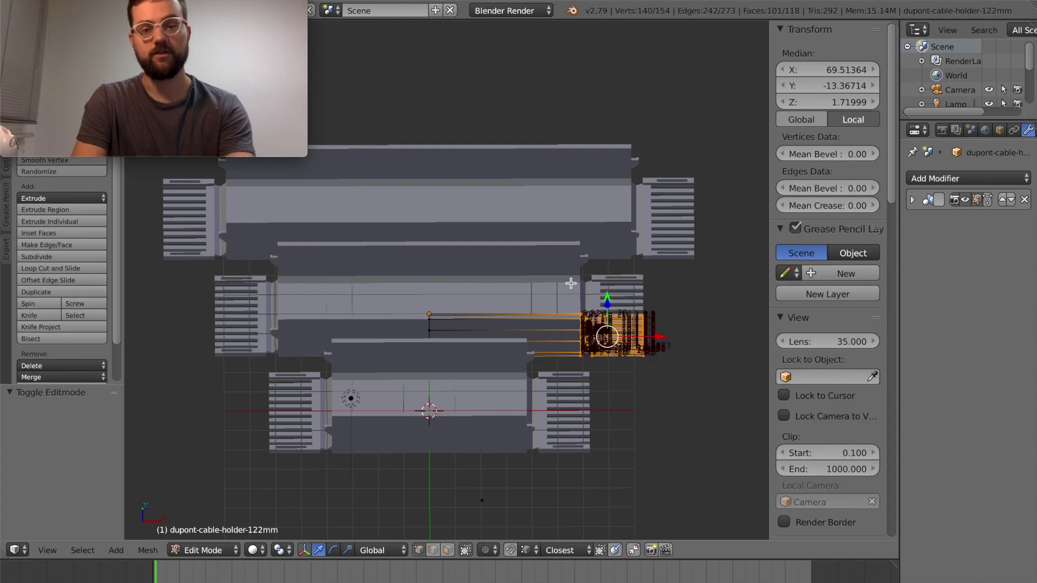
# In wireframe, box-select the 122mm holder's right-end vertices and move them -10 along X.
pyautogui.press('a')
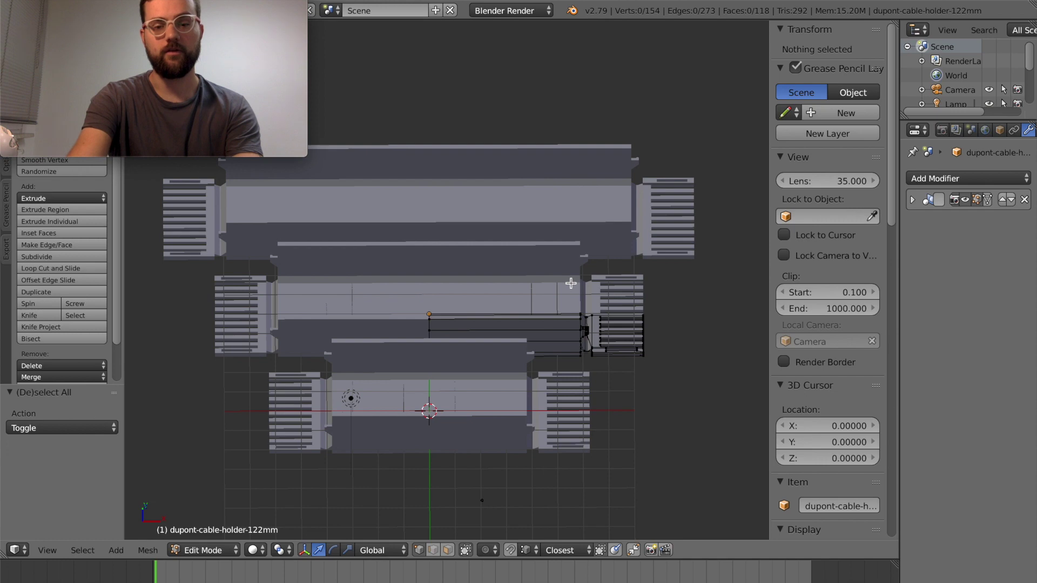
pyautogui.moveTo(570, 283); pyautogui.dragTo(559, 205, button='middle')
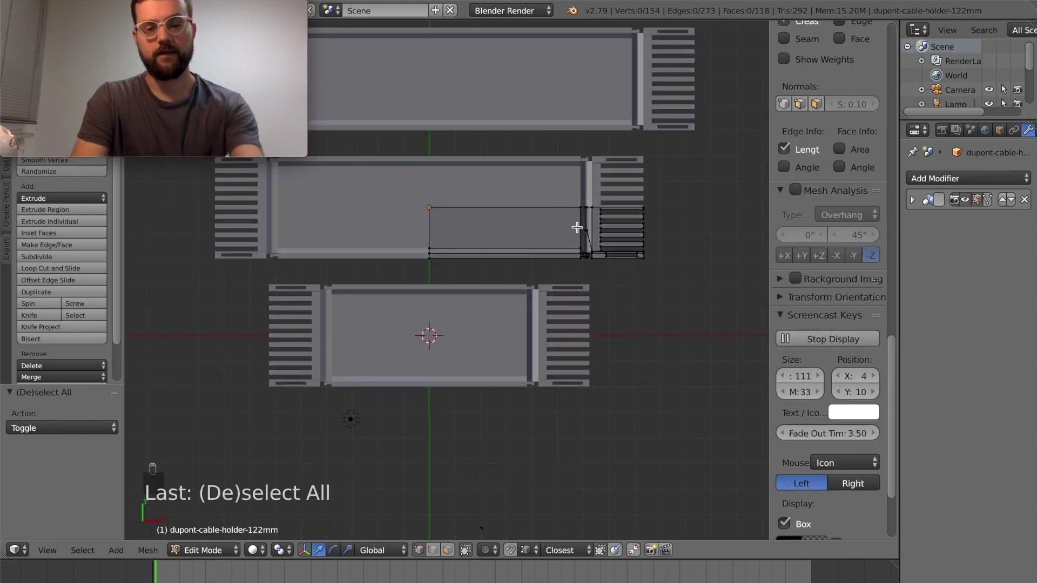
pyautogui.press('z')
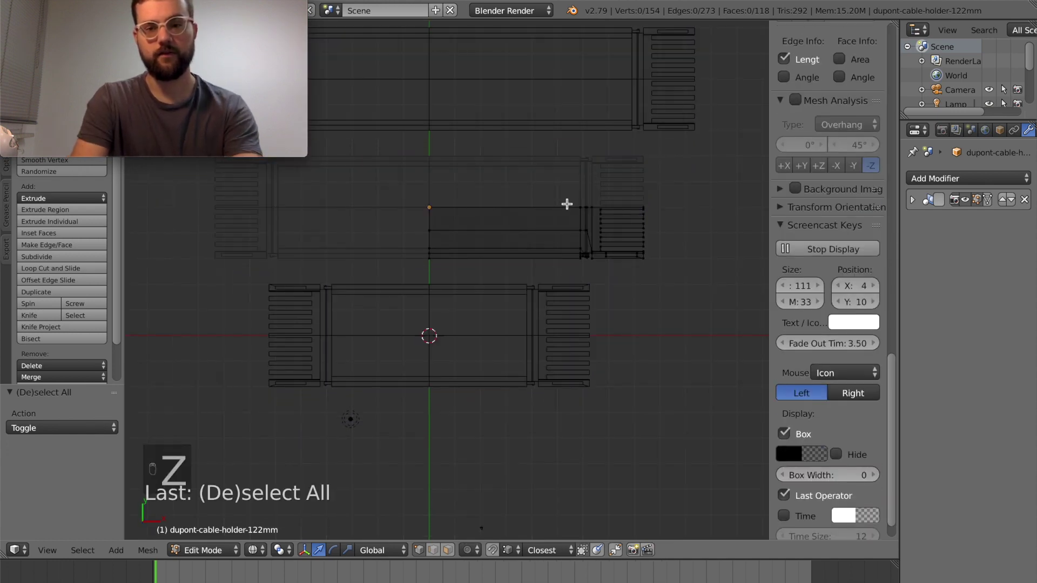
pyautogui.press('b')
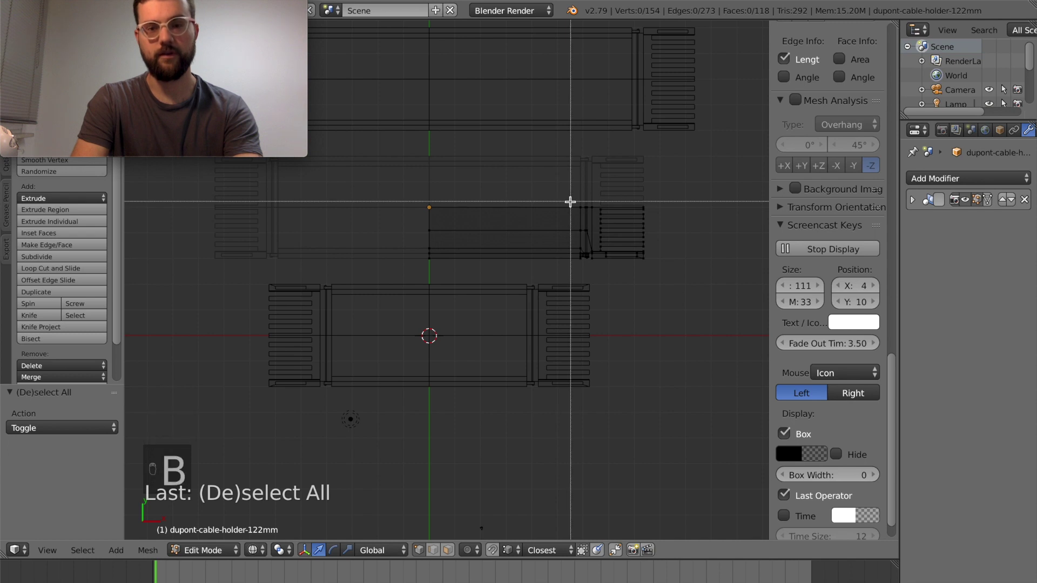
pyautogui.moveTo(567, 193); pyautogui.dragTo(678, 280)
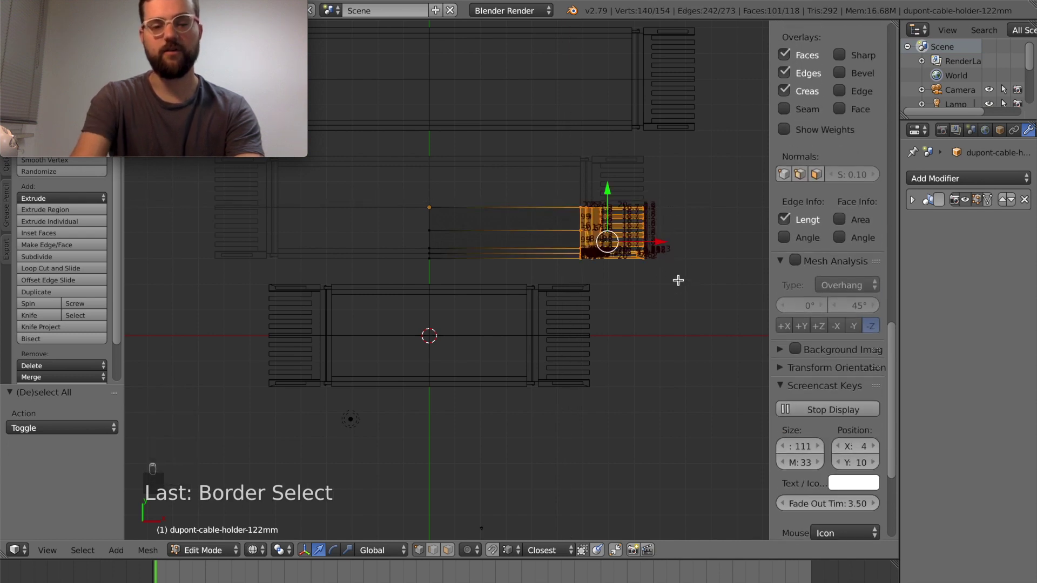
pyautogui.press('g')
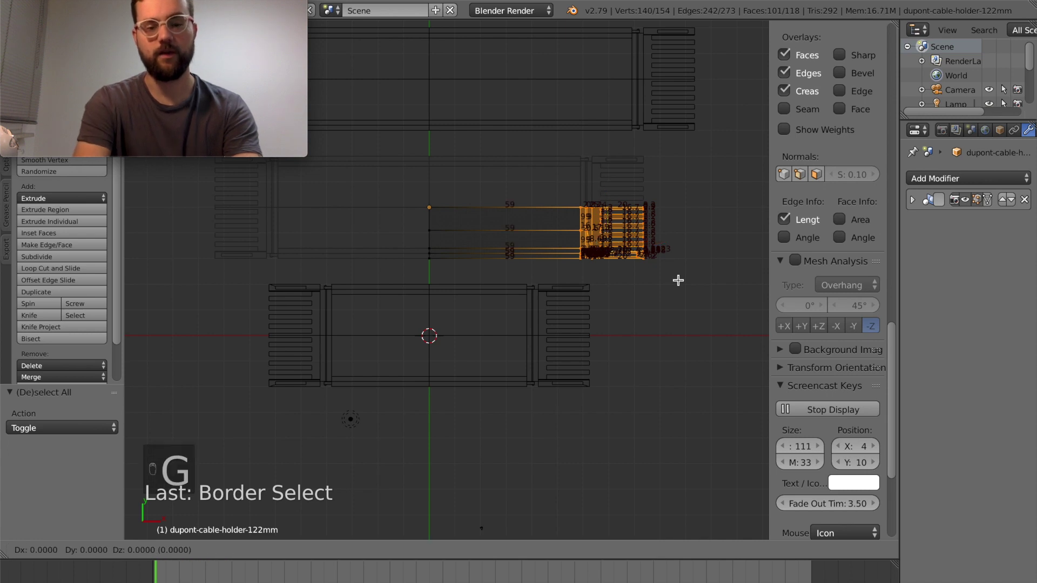
pyautogui.press('x')
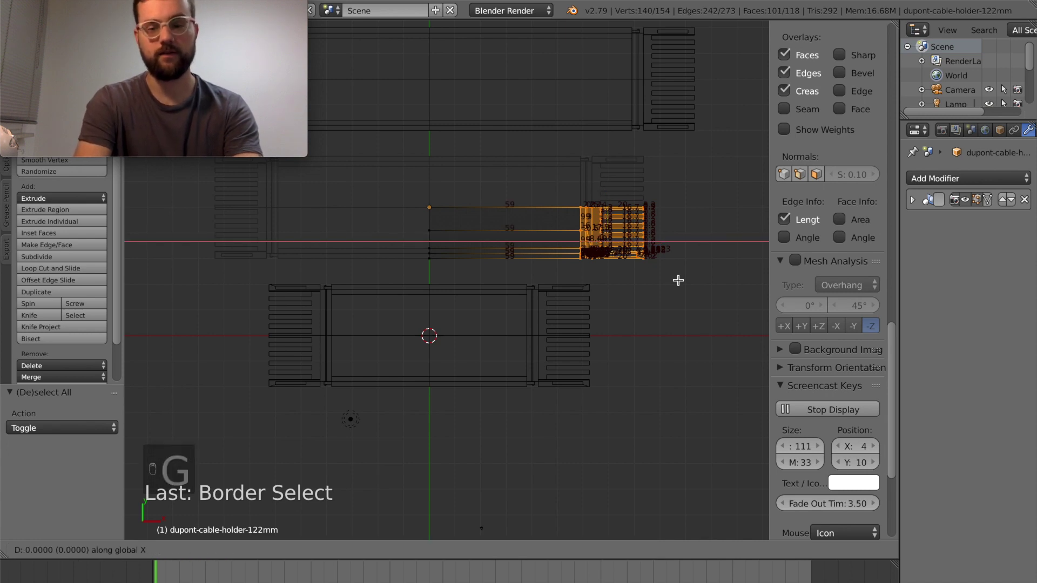
pyautogui.write('-1')
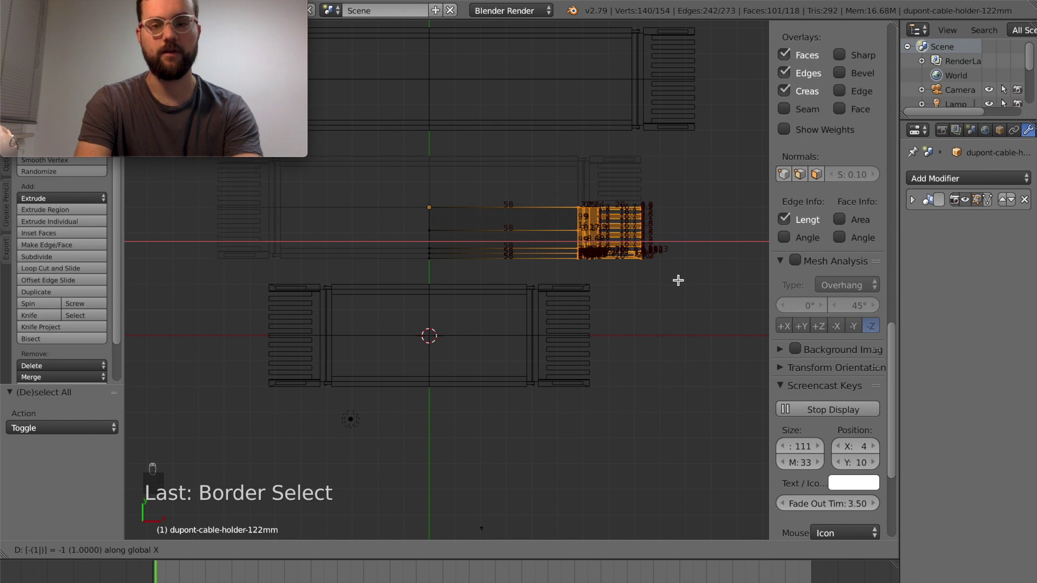
pyautogui.write('0')
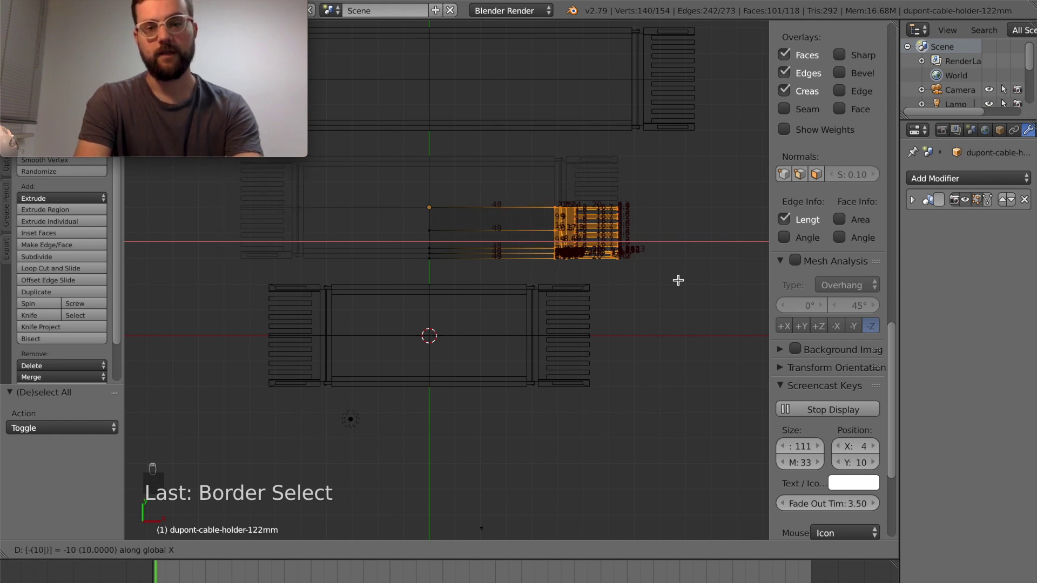
pyautogui.press('Return')
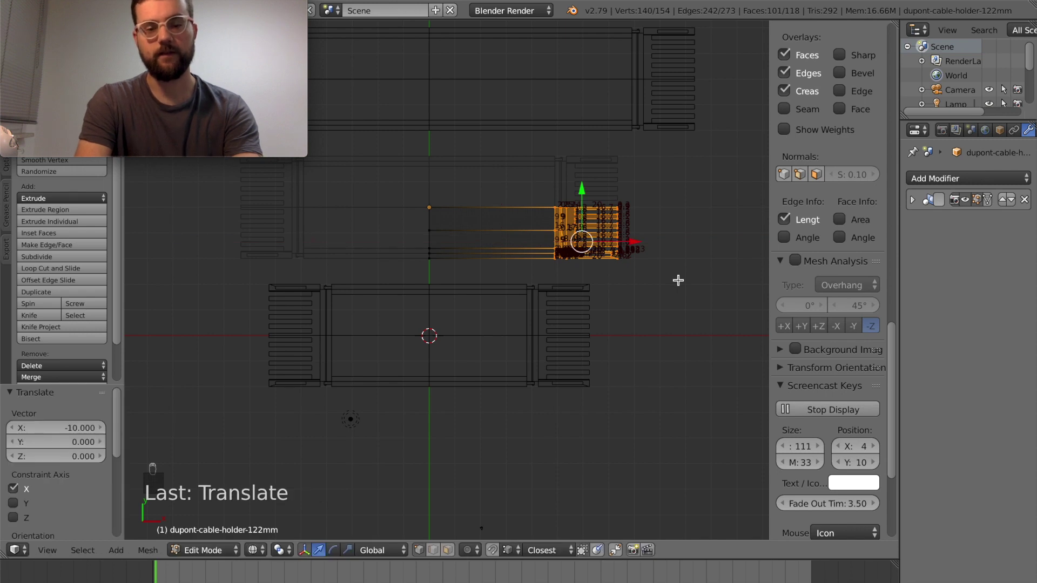
pyautogui.press('Tab')
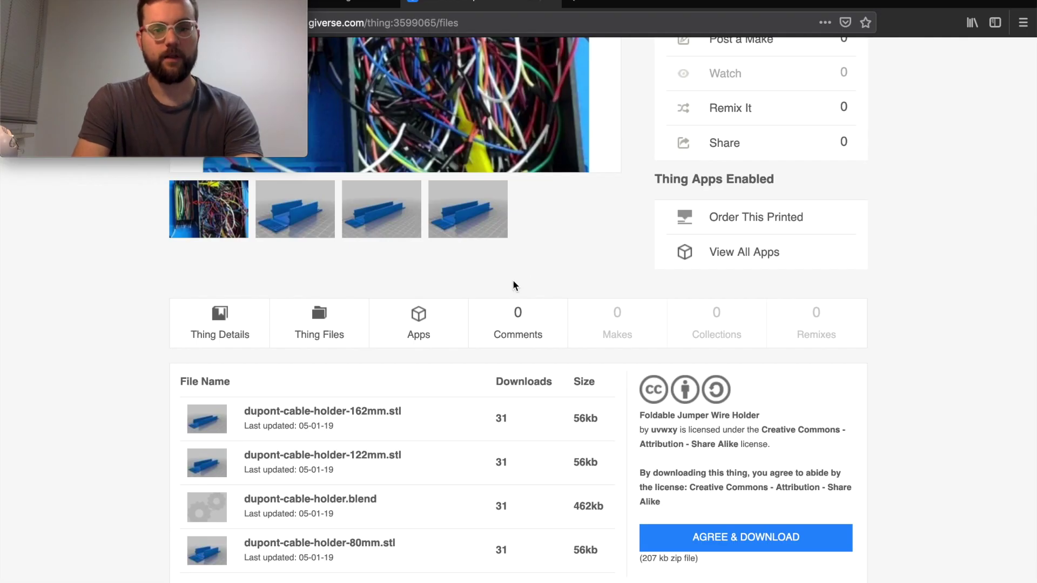
pyautogui.scroll(-3, 456, 331)
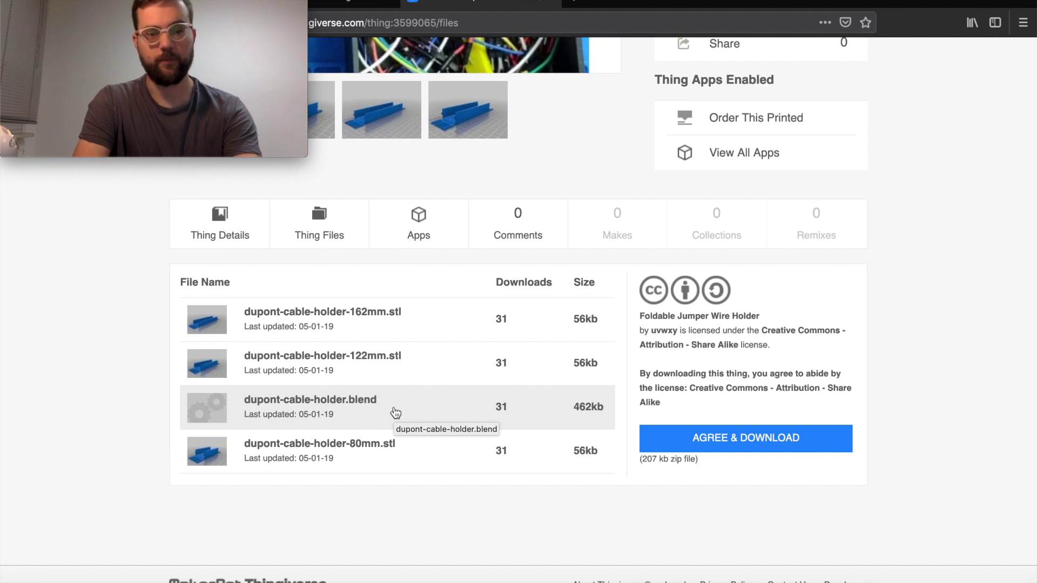
pyautogui.scroll(5, 301, 294)
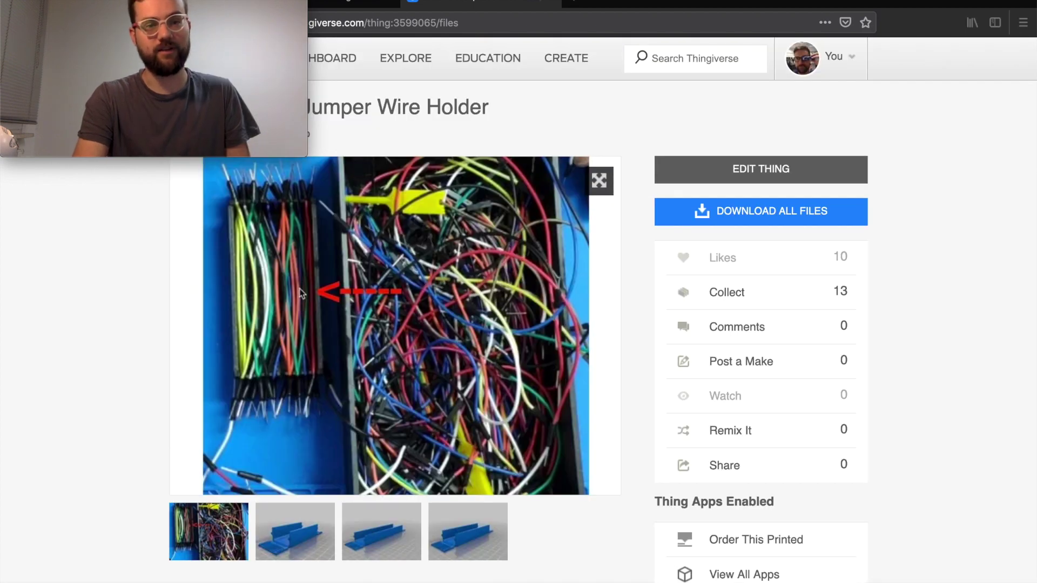